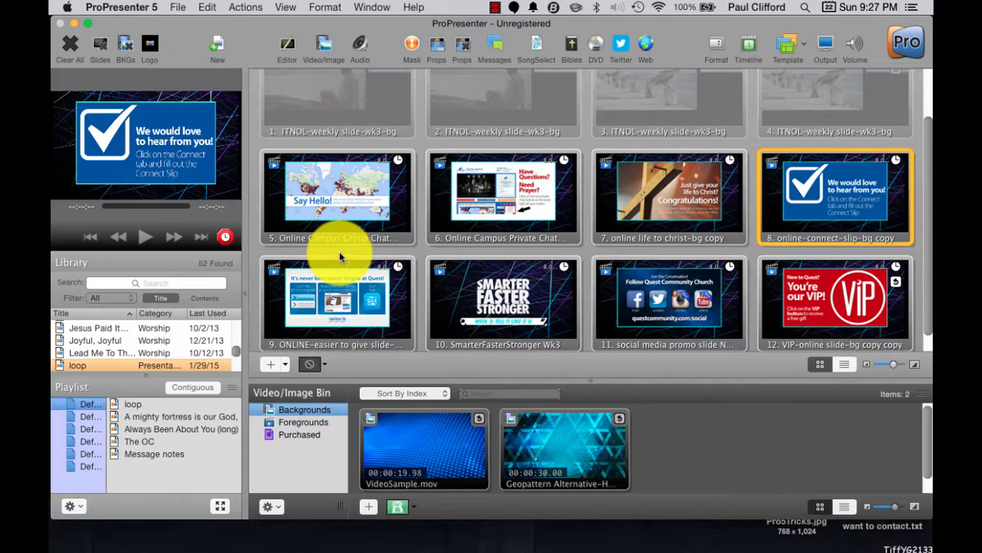
Step: Advance the loop presentation one slide at a time through slides 9, 10, 11 and 12
key("Right")
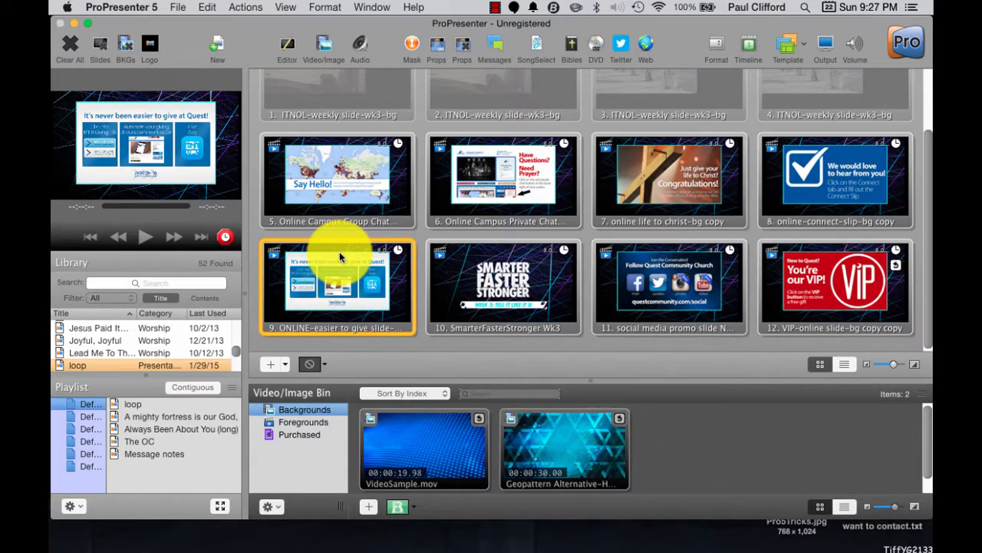
key("Right")
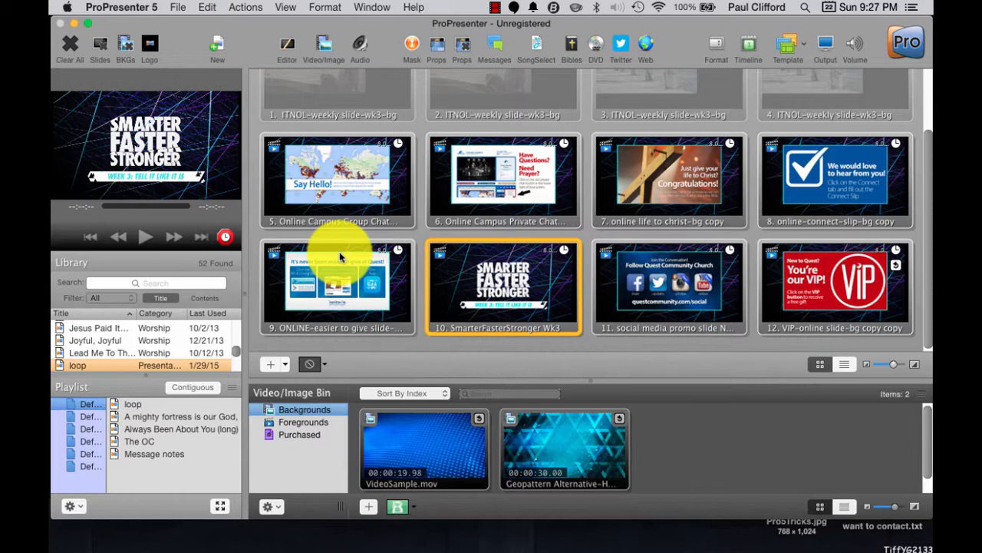
key("Right")
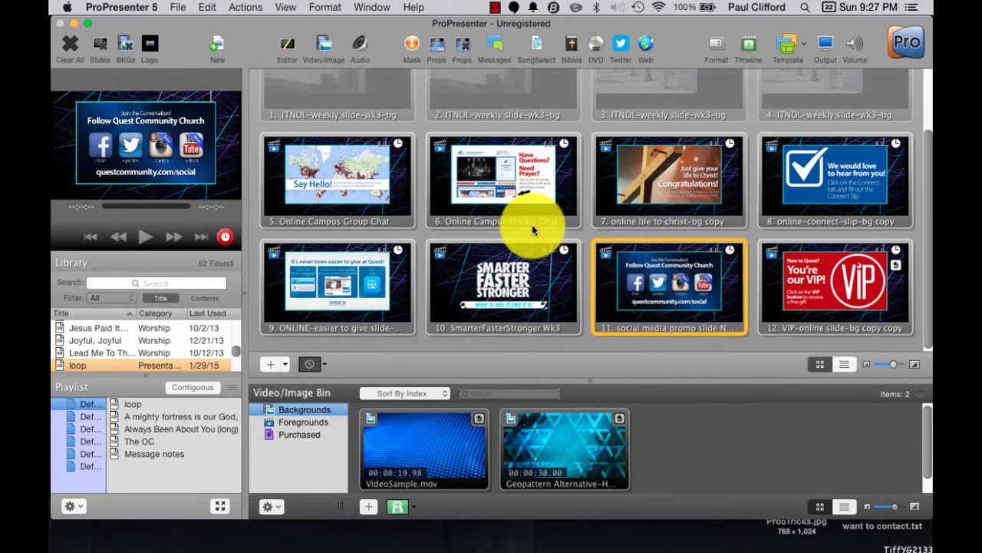
key("Right")
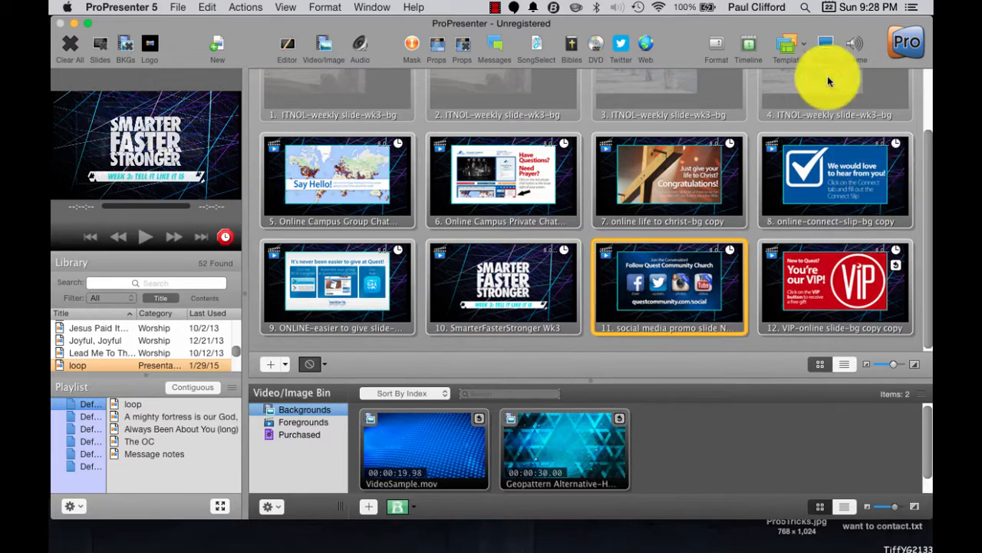
Step: Open the Twitter window and move it clear of the output preview
left_click(623, 51)
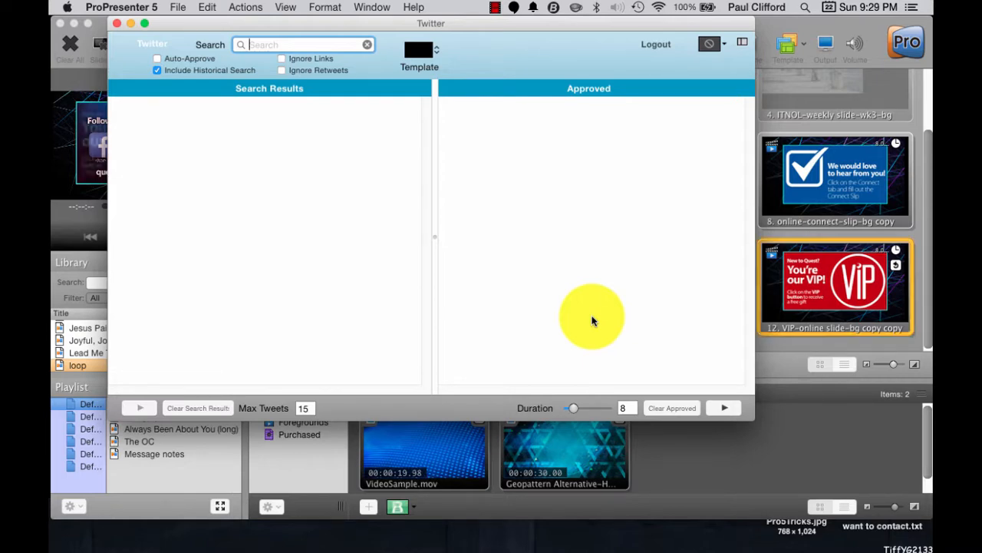
left_click(565, 35)
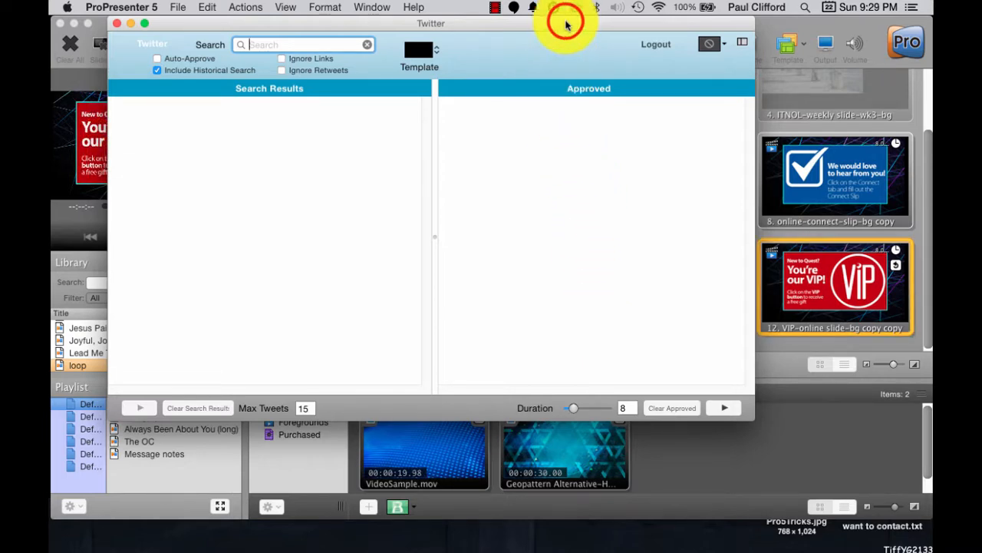
left_click_drag(565, 35, 660, 77)
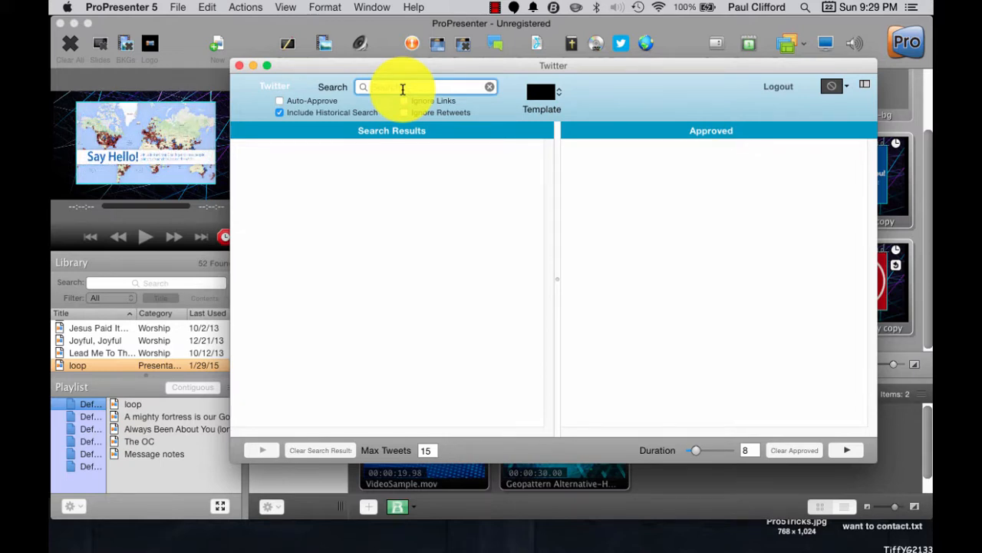
Step: Search Twitter for tweets containing #churchtech
type("#church")
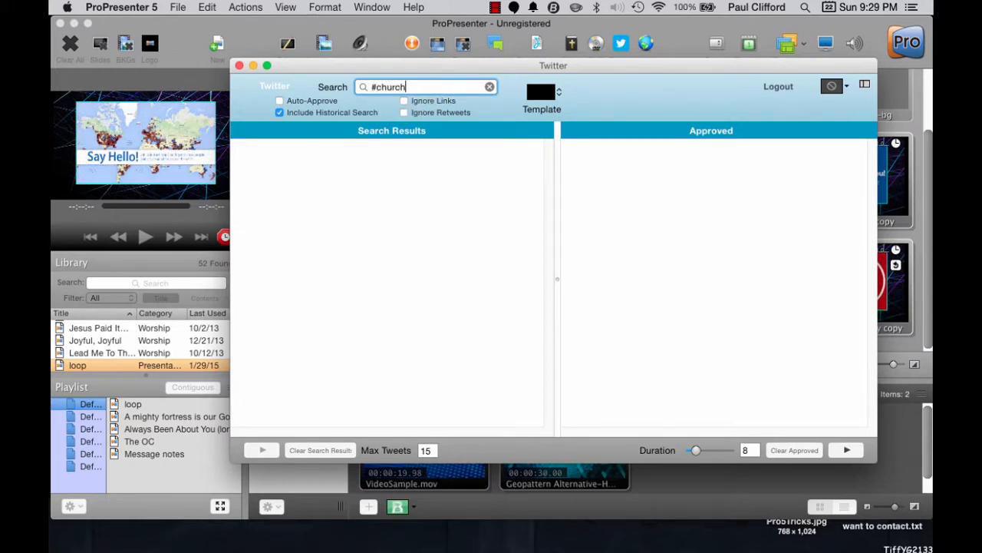
type("tech")
key("Return")
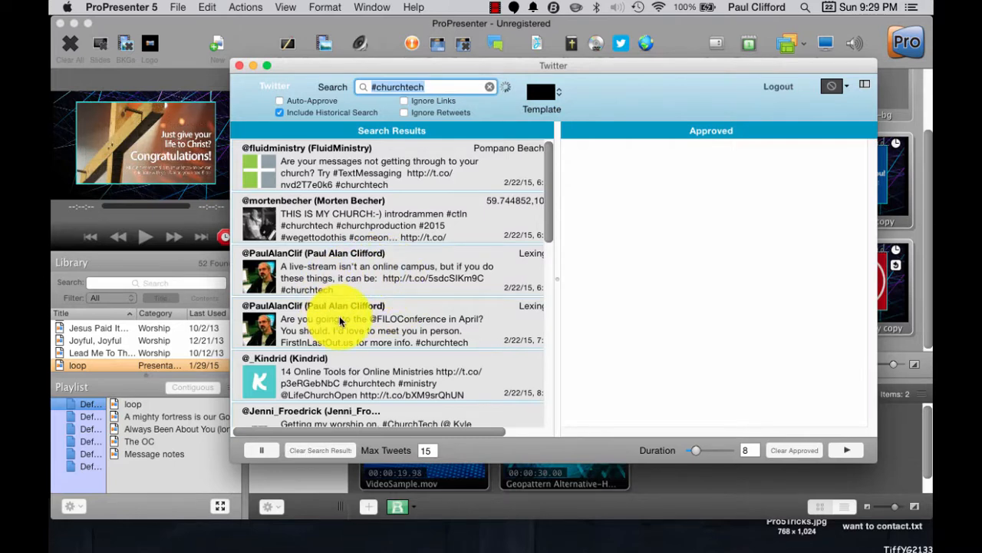
Step: Approve four found tweets: the FluidMinistry text messaging tweet, the Kyle church worship tweet, the live-stream campus tweet and the Easter choir tweet
scroll(345, 349, "down", 4)
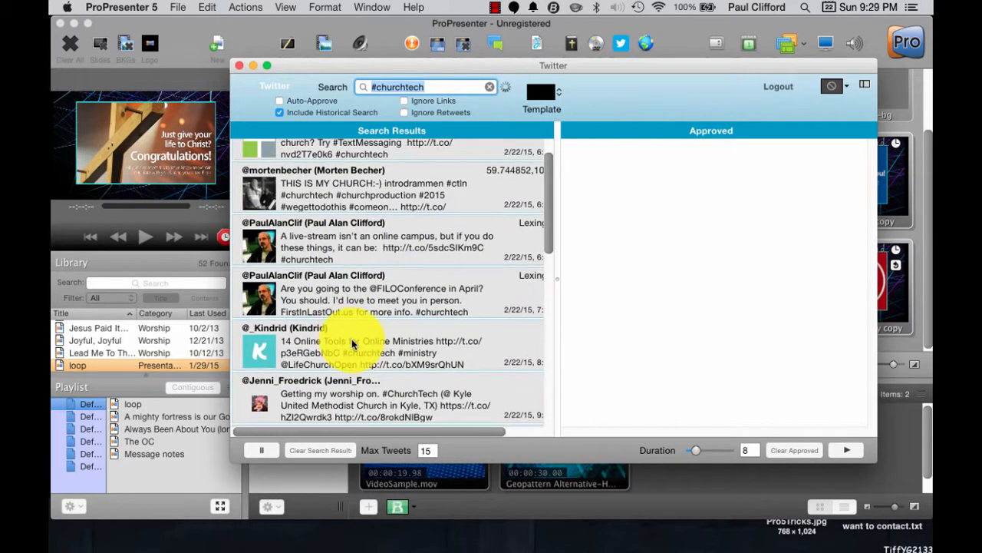
scroll(341, 326, "down", 2)
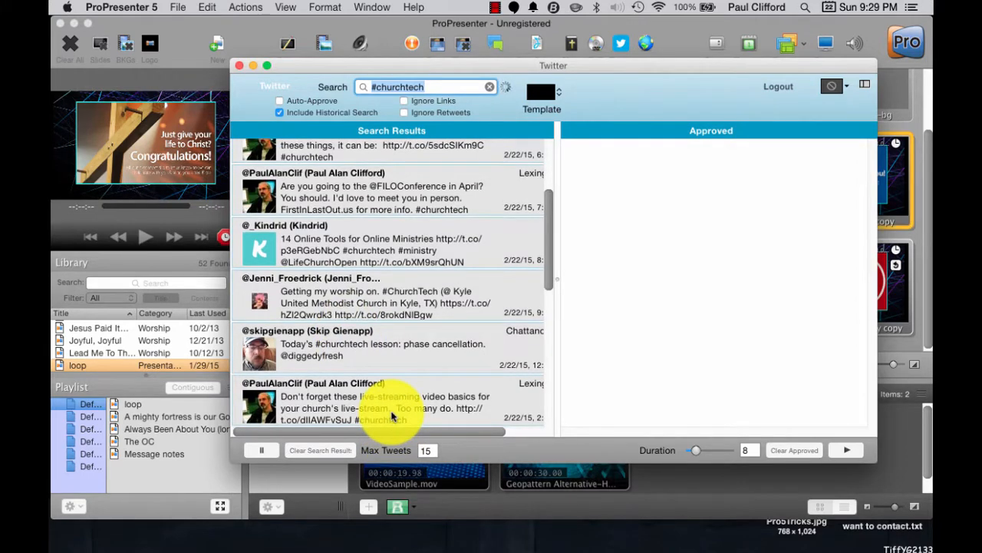
scroll(391, 418, "up", 5)
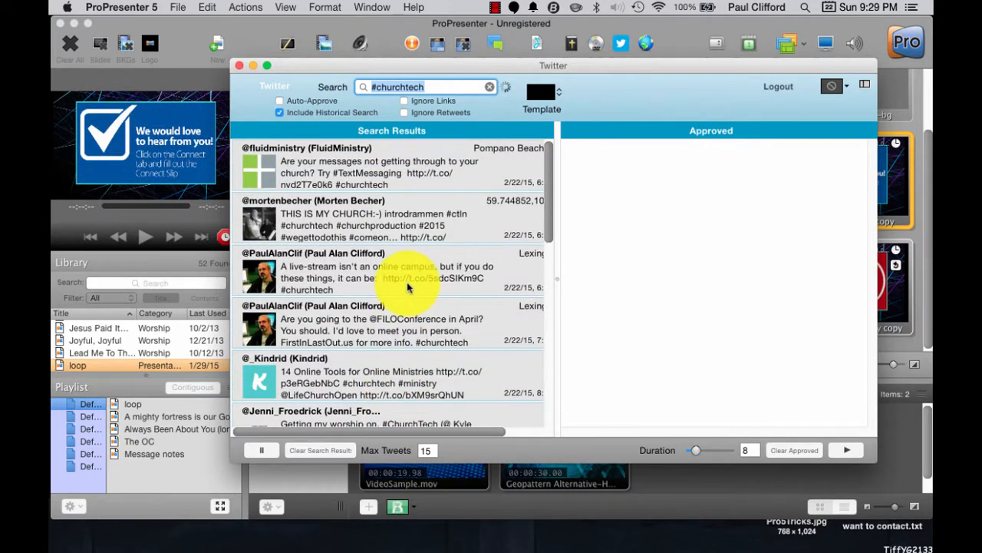
left_click(360, 166)
left_click(359, 168)
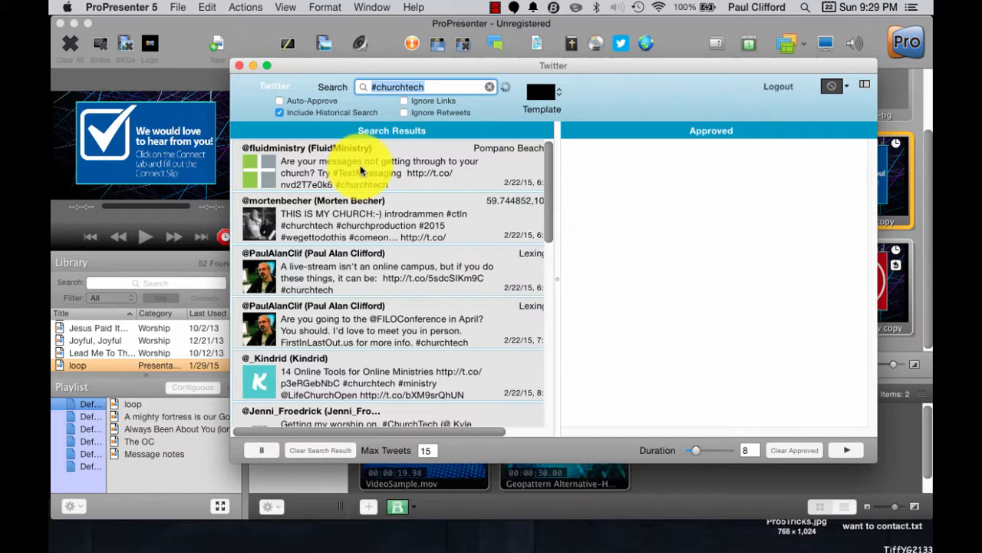
left_click(376, 426)
left_click_drag(375, 429, 511, 427)
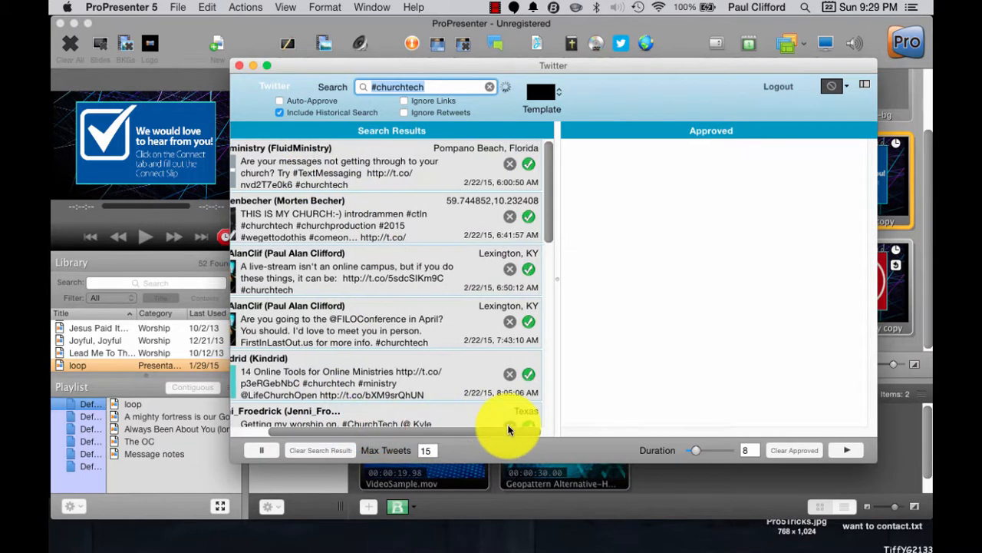
left_click(525, 162)
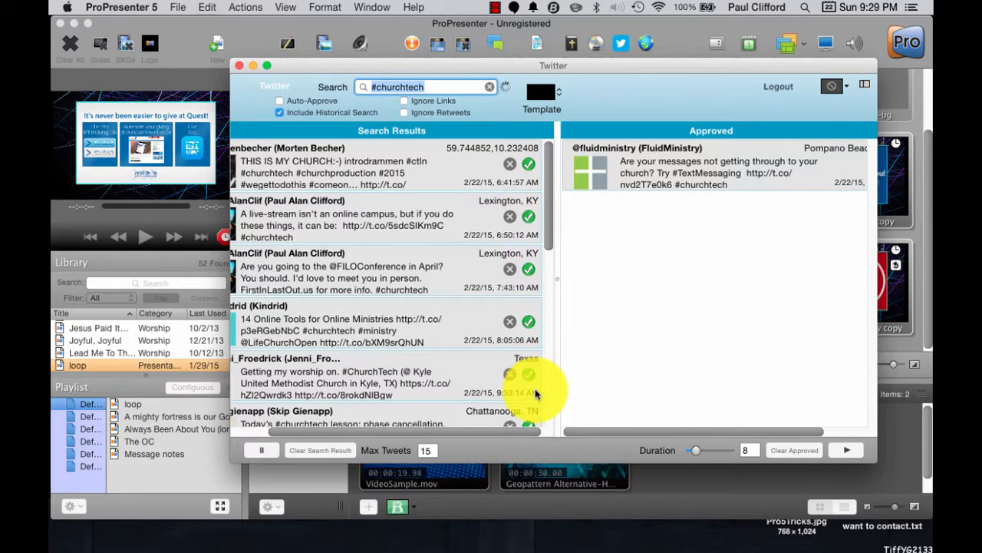
left_click(529, 374)
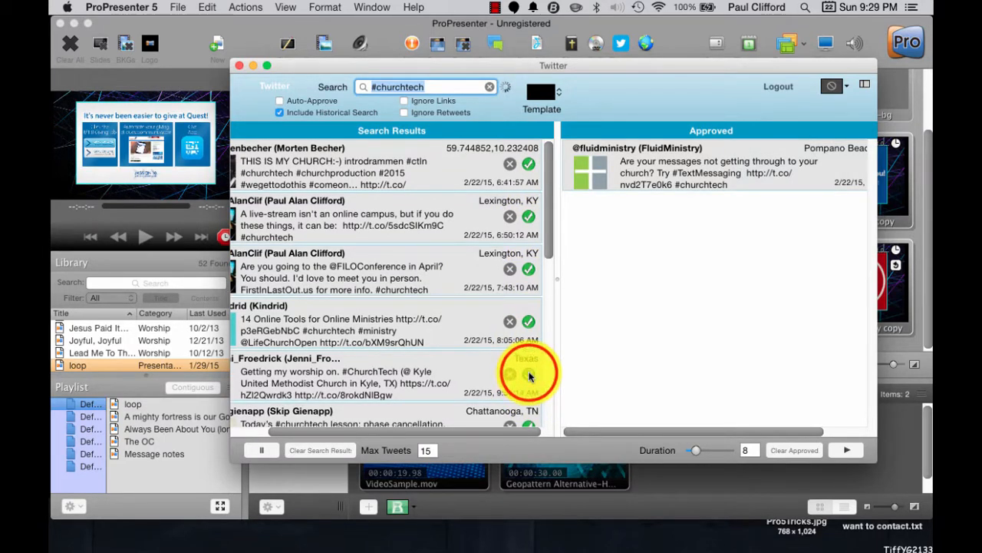
left_click(529, 194)
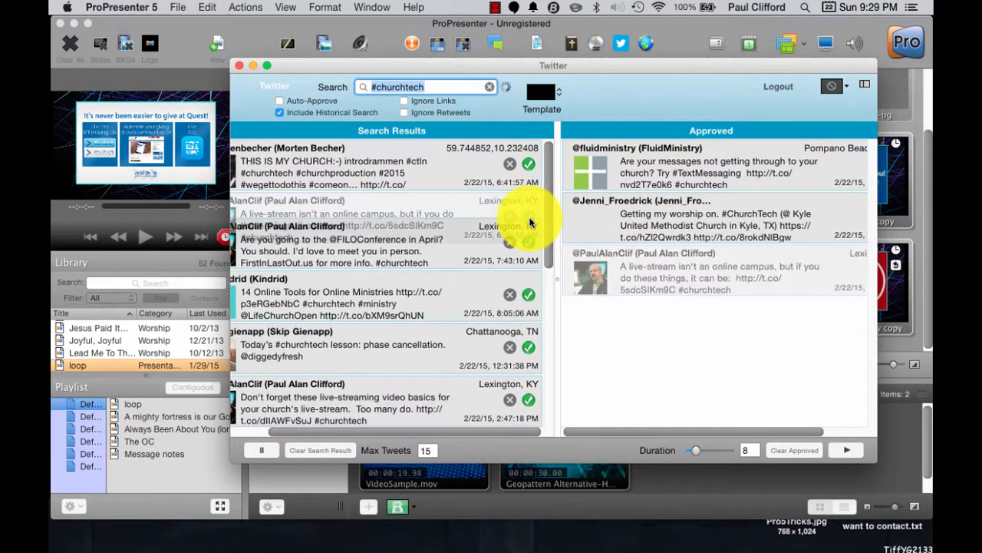
left_click(527, 420)
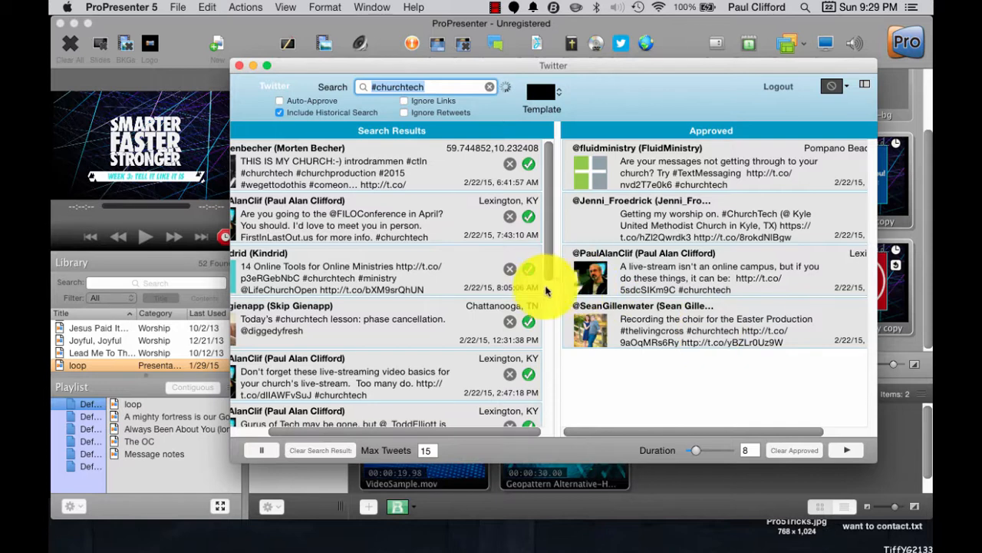
Step: Start playing the approved tweets from the FluidMinistry one and apply the tweet template with the white text box
scroll(527, 290, "down", 3)
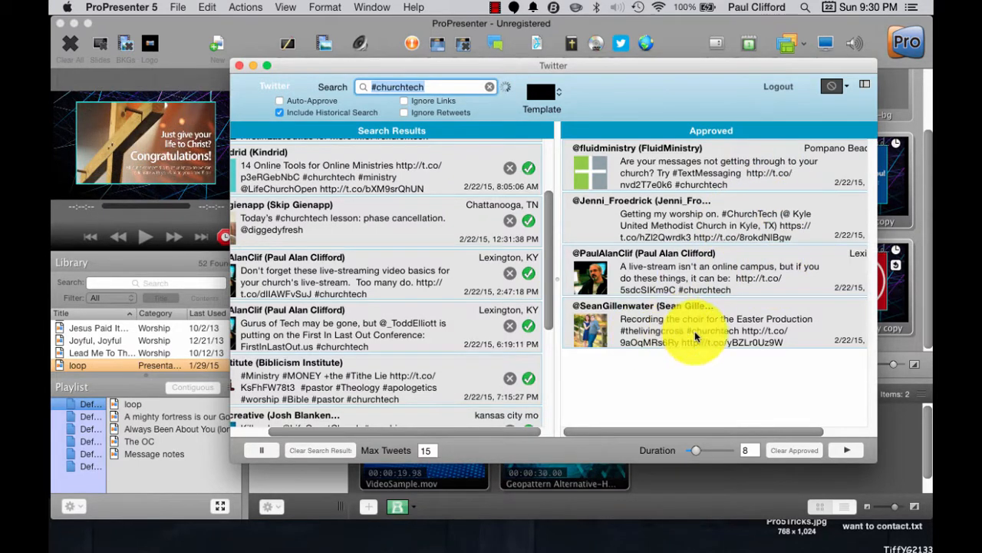
left_click(642, 161)
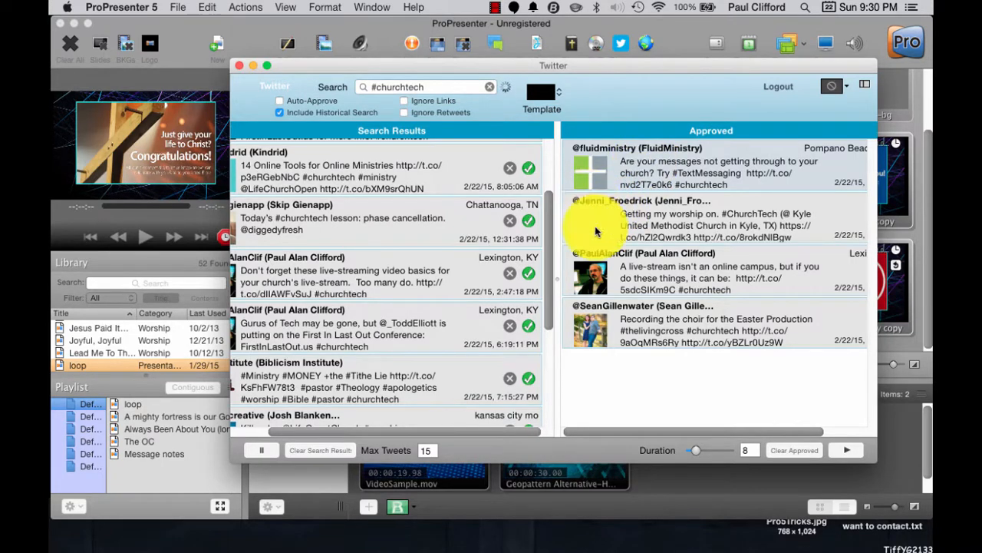
left_click(847, 450)
left_click(849, 455)
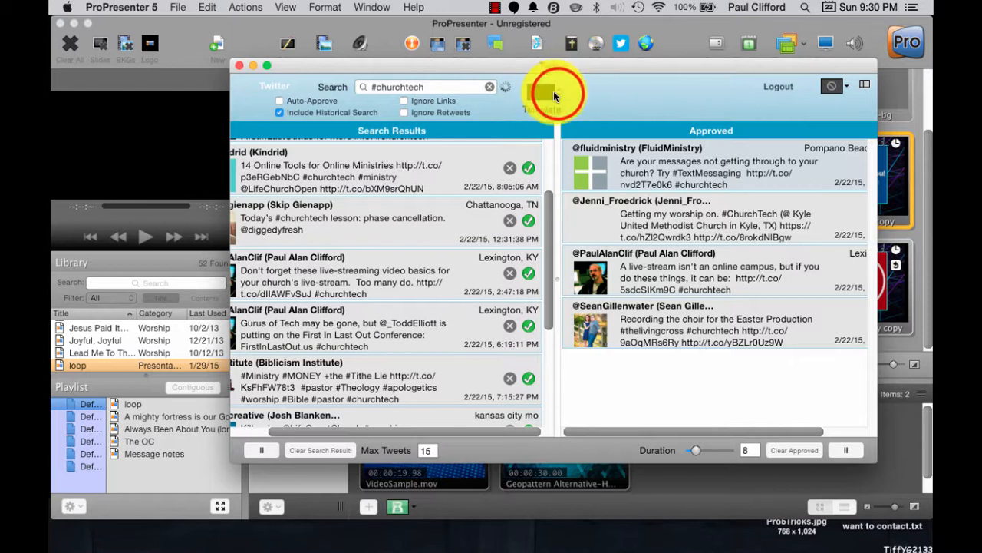
left_click(558, 96)
left_click(561, 72)
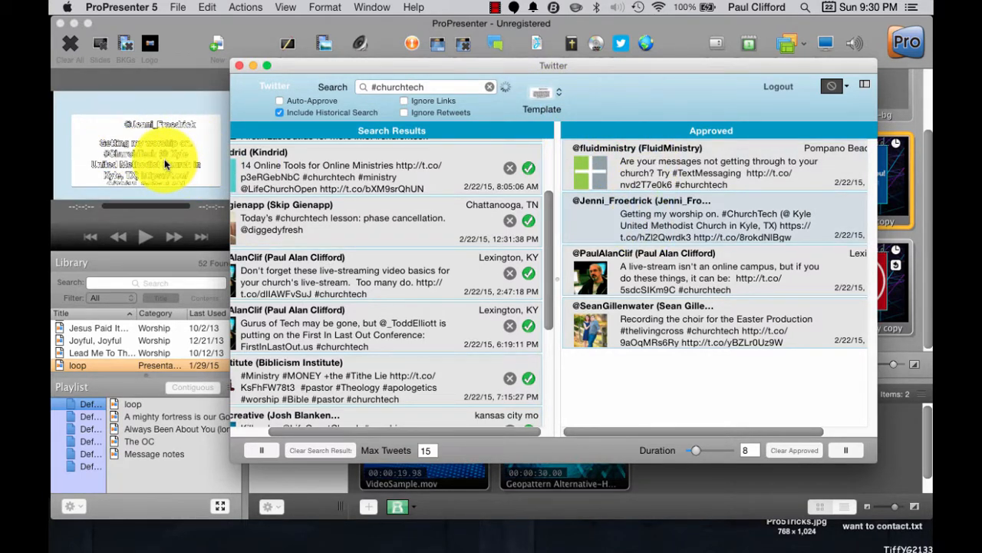
Step: Show the approved live-stream and Easter choir tweets on the output, and approve the Kindrid tweet about online ministry tools
left_click(726, 275)
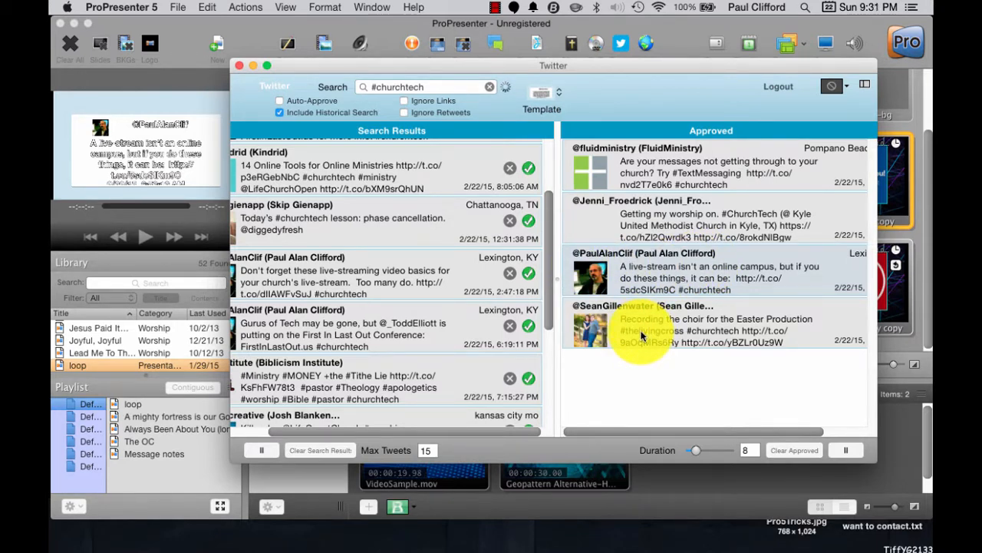
left_click(641, 335)
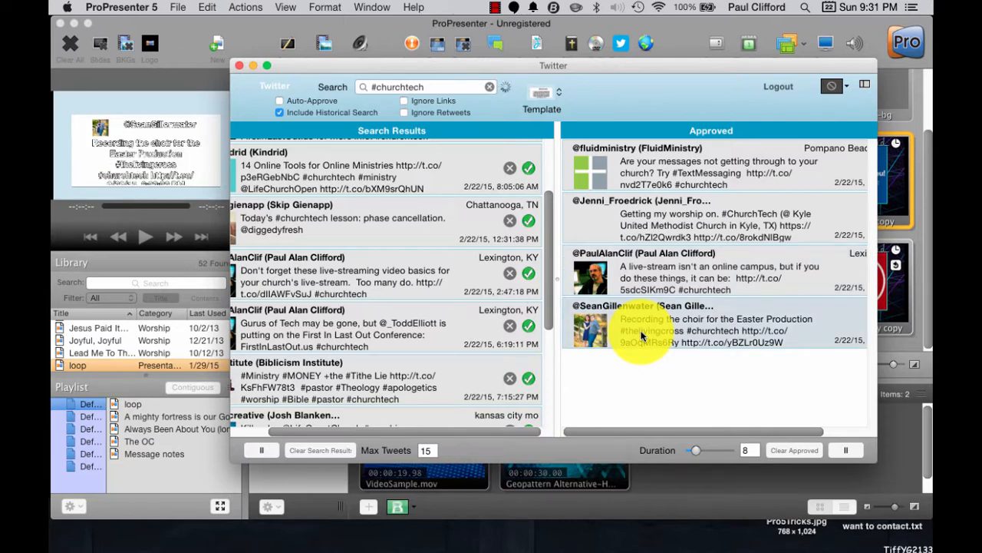
left_click(529, 168)
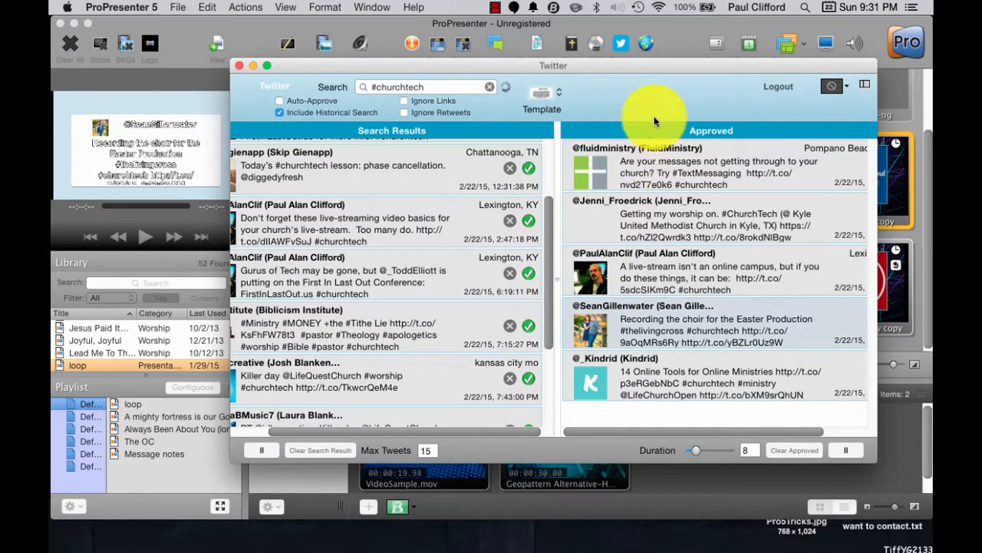
Step: Pause the approved tweets' playback and put slide 6, Online Campus Private Chat, back on the output
left_click(846, 450)
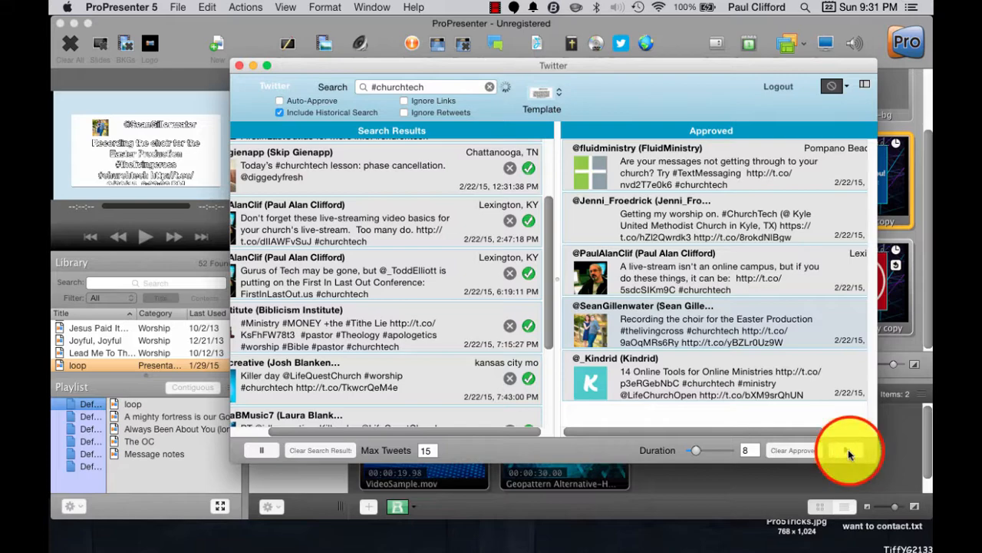
left_click(517, 64)
left_click_drag(516, 62, 450, 187)
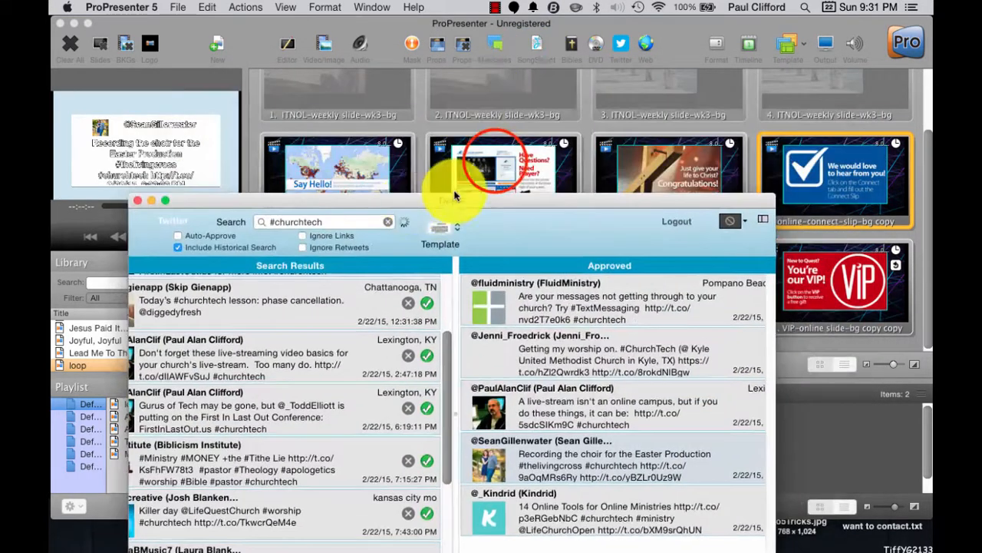
left_click(495, 165)
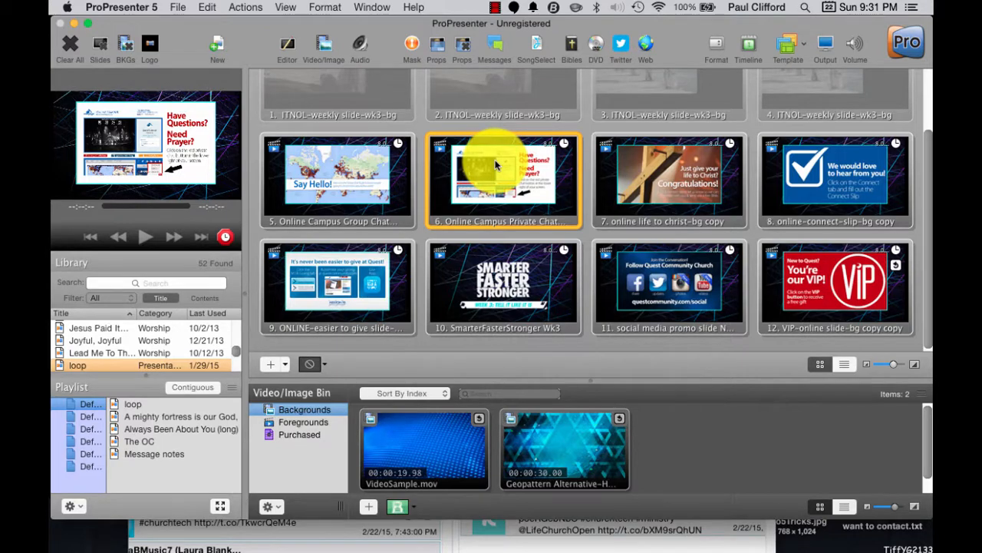
Step: Move the Twitter window aside and set the Video/Image Bin's transition to Default
left_click(554, 544)
left_click_drag(565, 198, 875, 120)
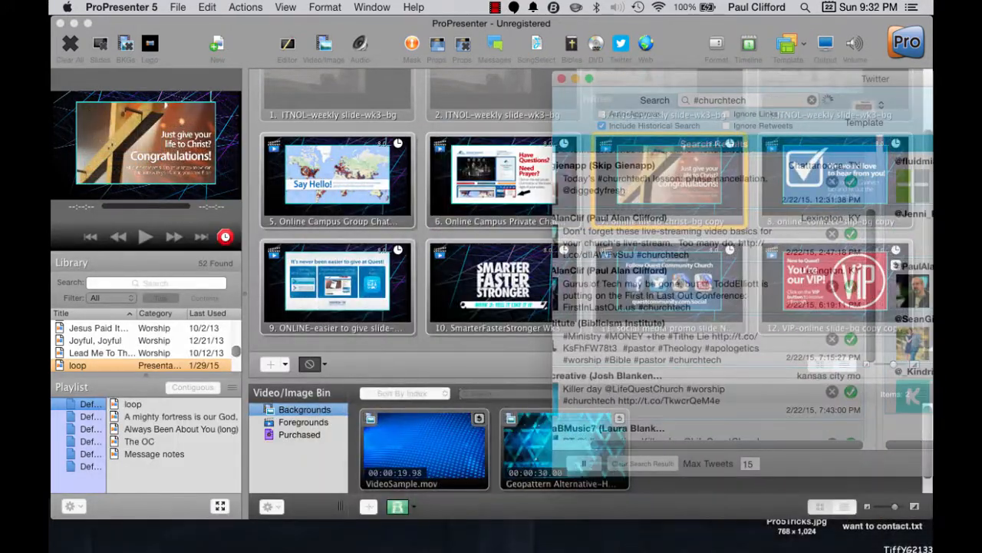
left_click(410, 505)
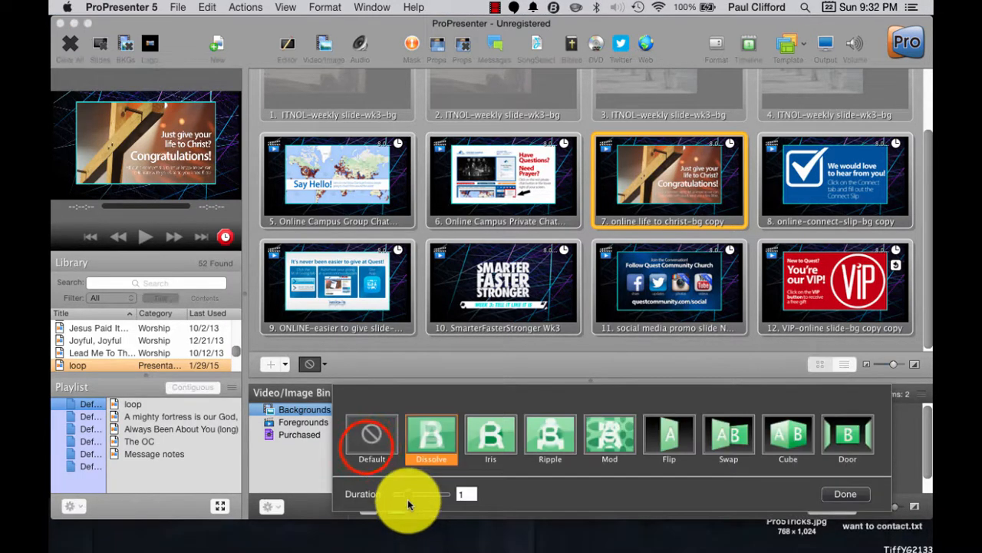
left_click(366, 446)
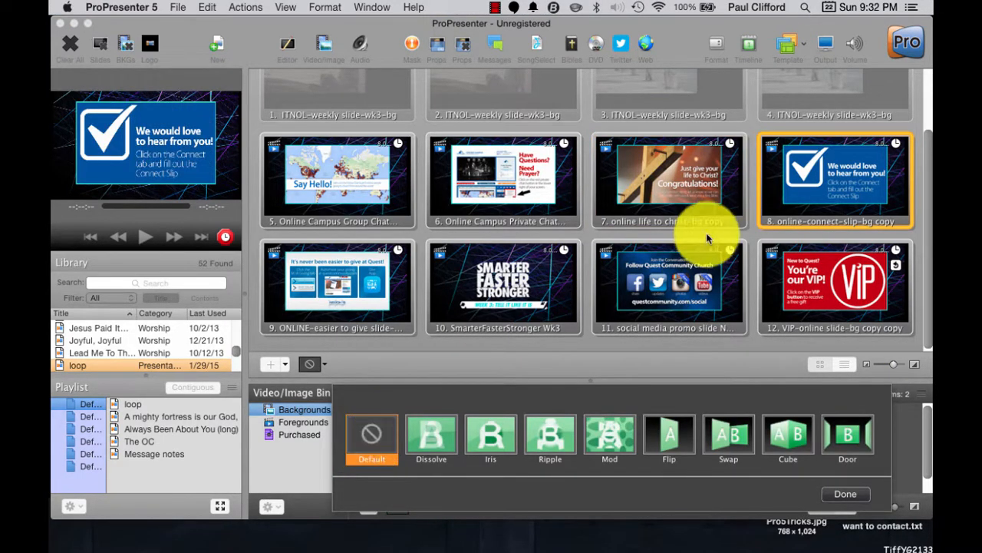
Step: Bring the Twitter window back and reposition it so the output preview and slide 8 stay accessible
left_click(724, 257)
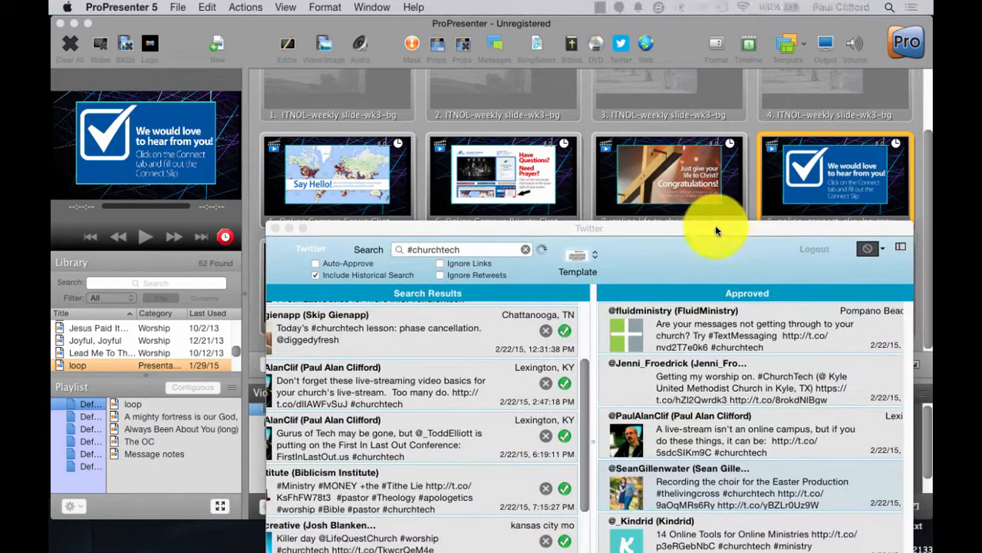
left_click_drag(715, 228, 696, 107)
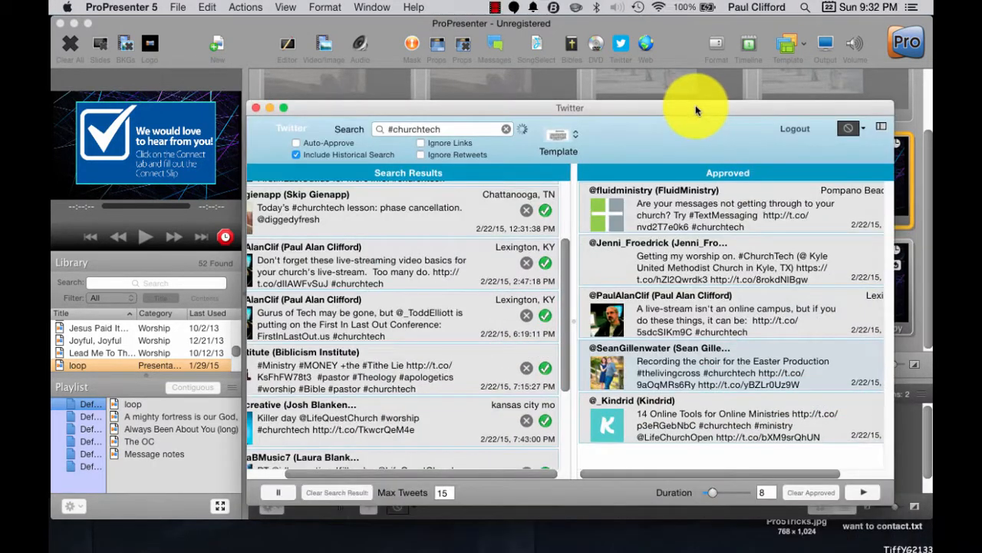
left_click_drag(762, 106, 775, 257)
left_click_drag(696, 246, 669, 150)
Step: Resume playing the approved tweets, and return the output to slide 8, the online connect slip
left_click(816, 511)
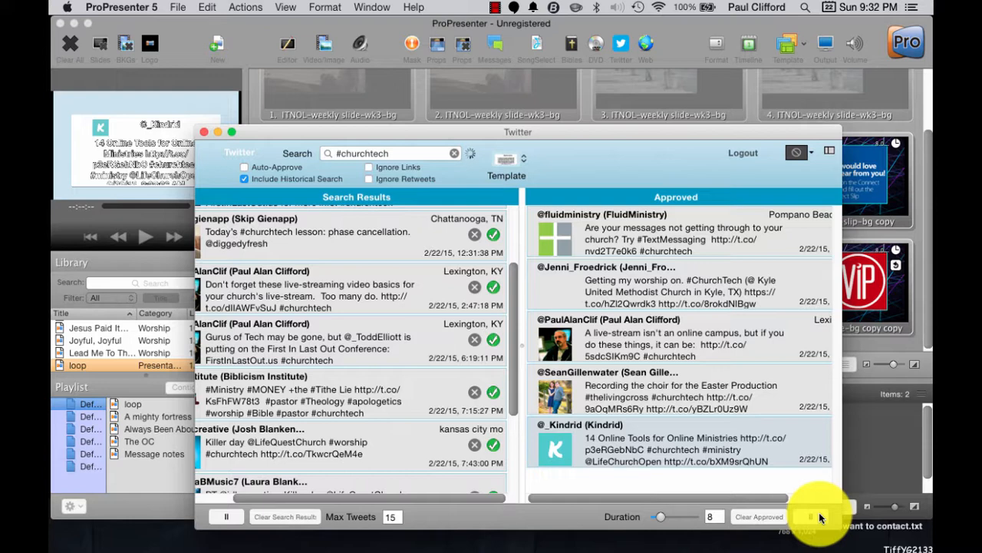
left_click(861, 193)
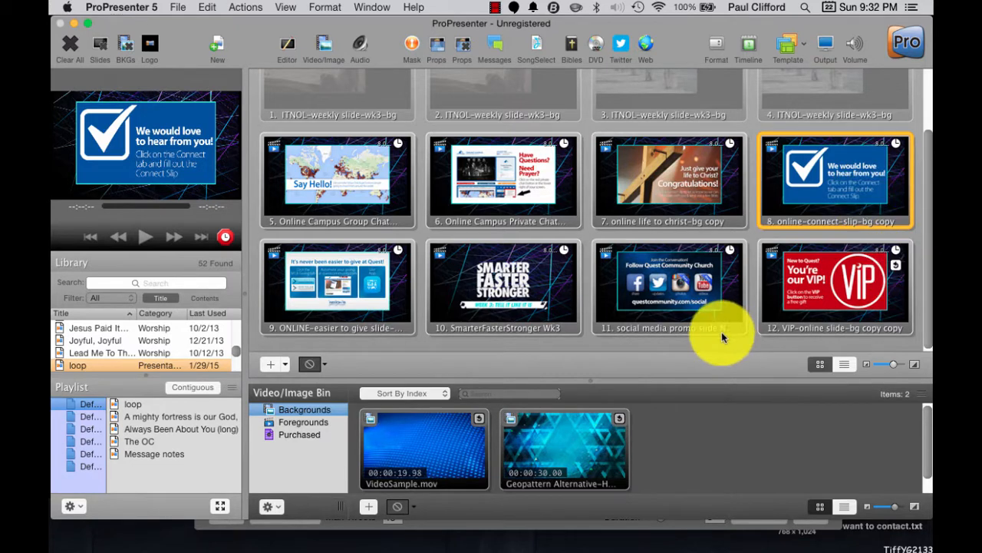
Step: Bring the Twitter window forward, dock it into the main window, and detach it again as a floating window
key("Right")
left_click(670, 527)
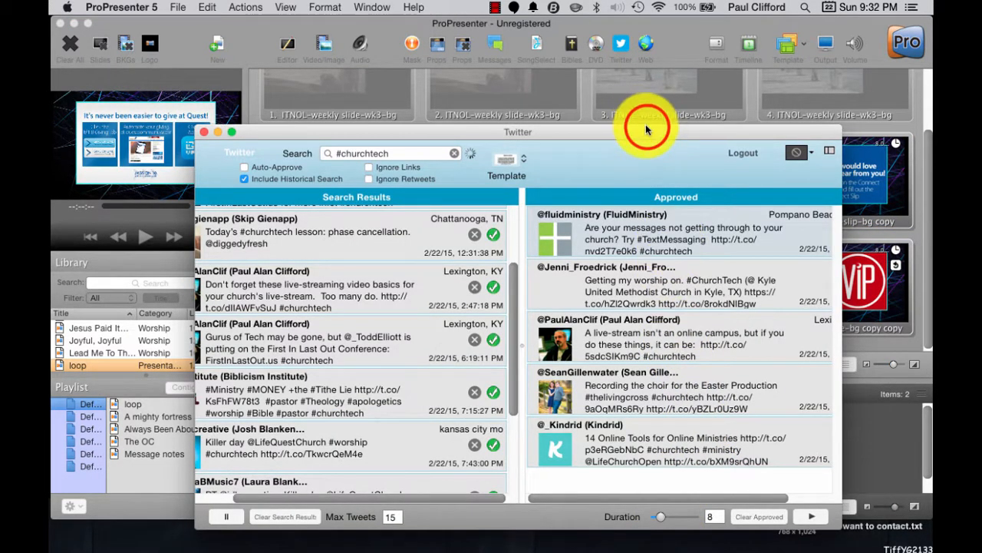
left_click_drag(647, 134, 677, 76)
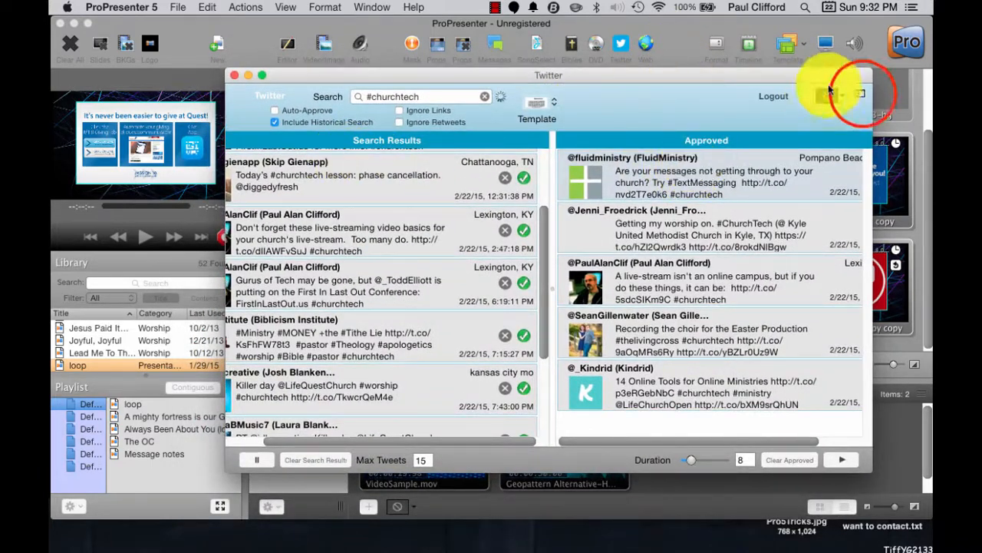
left_click(861, 93)
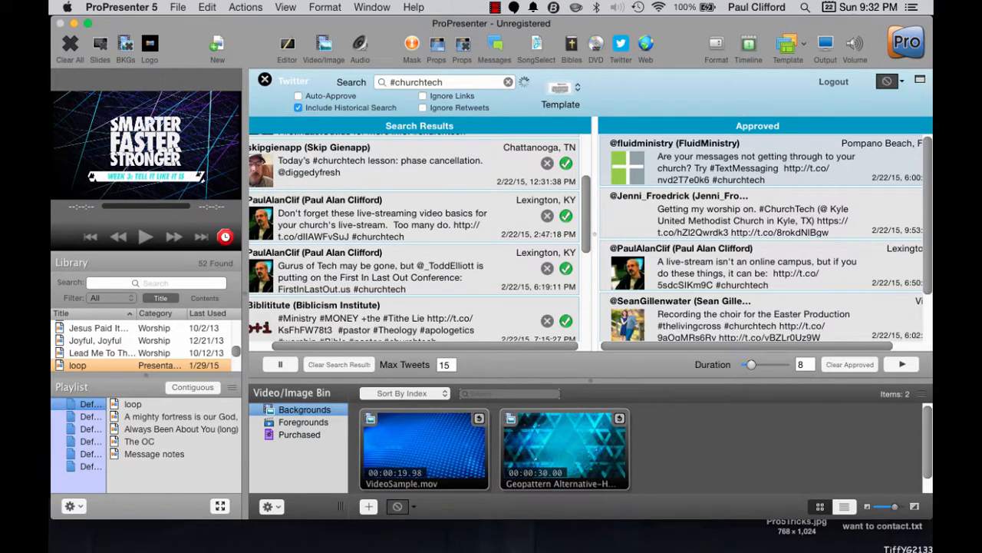
left_click(919, 87)
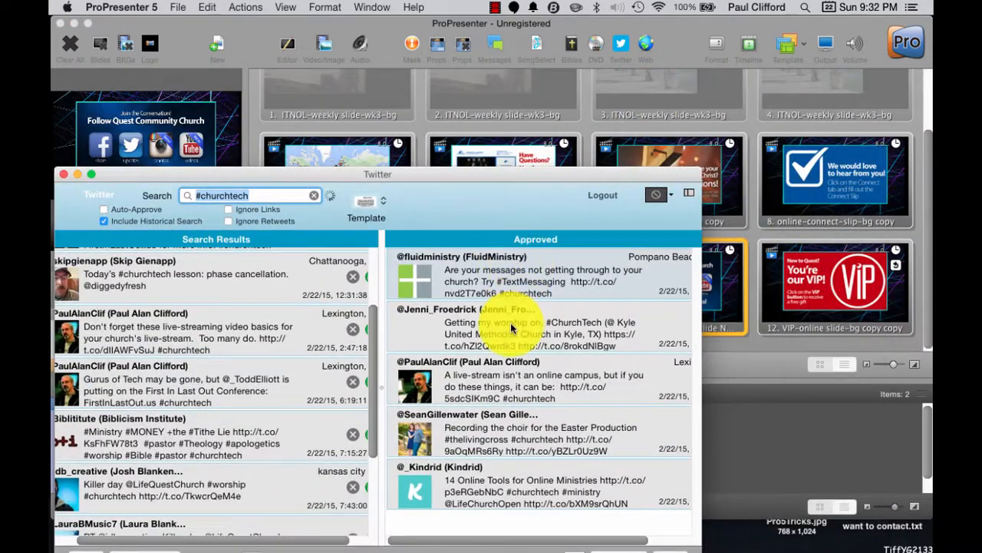
Step: Start playing the approved tweets from the second one, positioning the Twitter window so the playback control and output preview can be reached
left_click(522, 314)
left_click(523, 319)
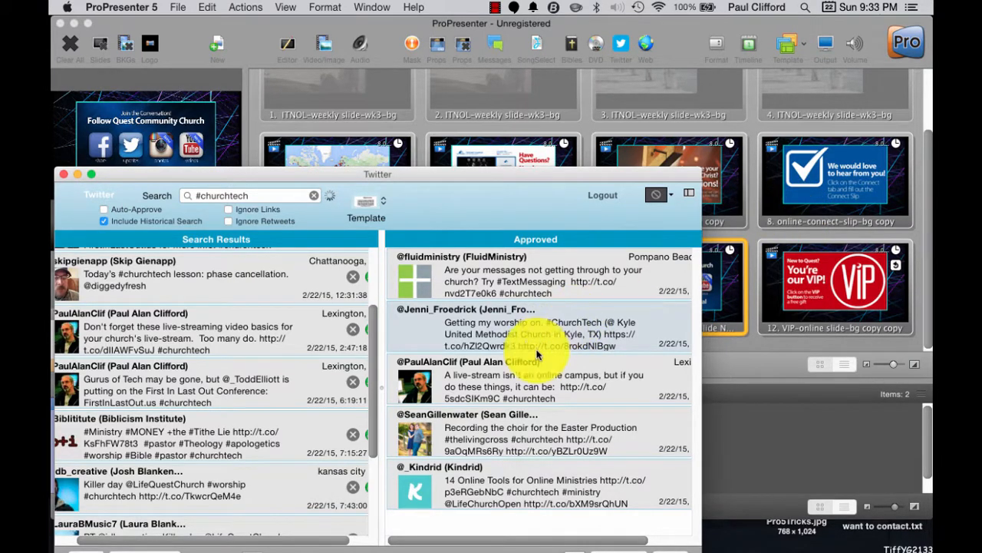
left_click(622, 175)
left_click_drag(623, 175, 616, 106)
left_click(665, 491)
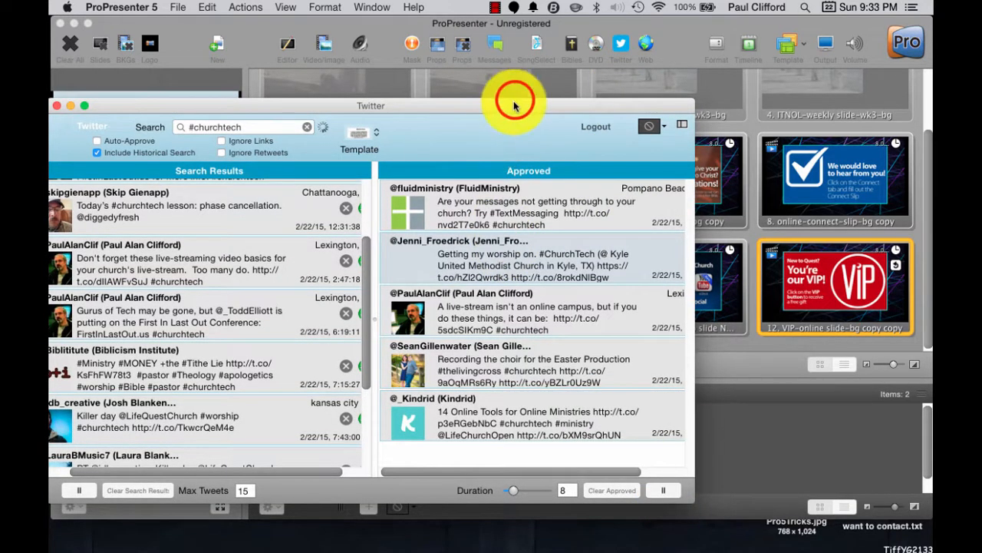
left_click_drag(515, 101, 534, 158)
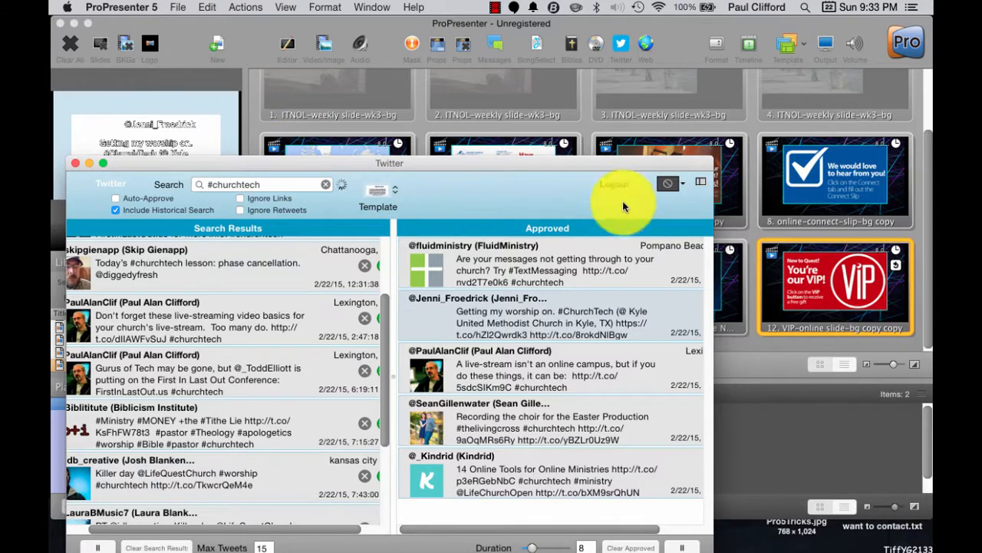
Step: Return the output to slide 8, the online connect slip, and bring the Twitter window back beside the output preview
left_click(807, 172)
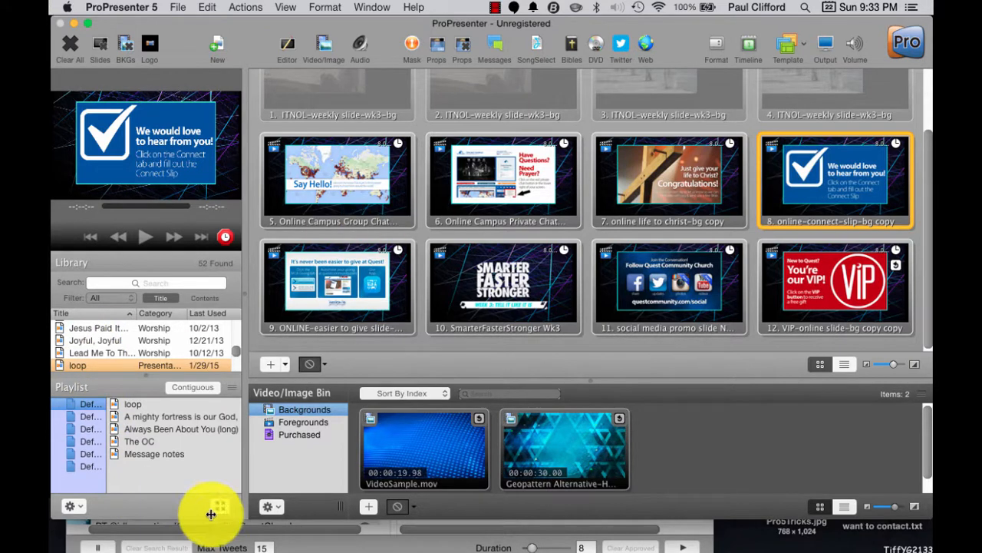
left_click(396, 539)
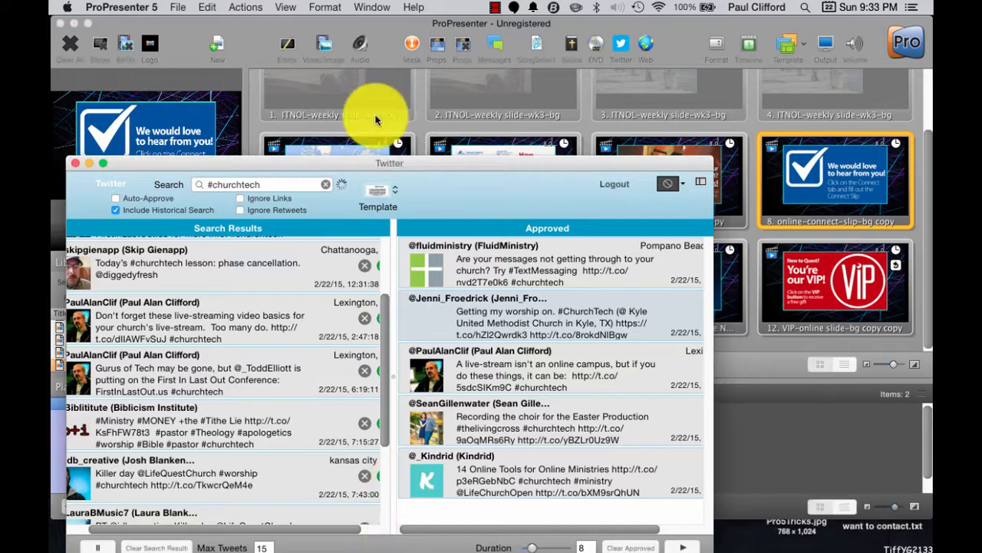
left_click_drag(352, 160, 496, 48)
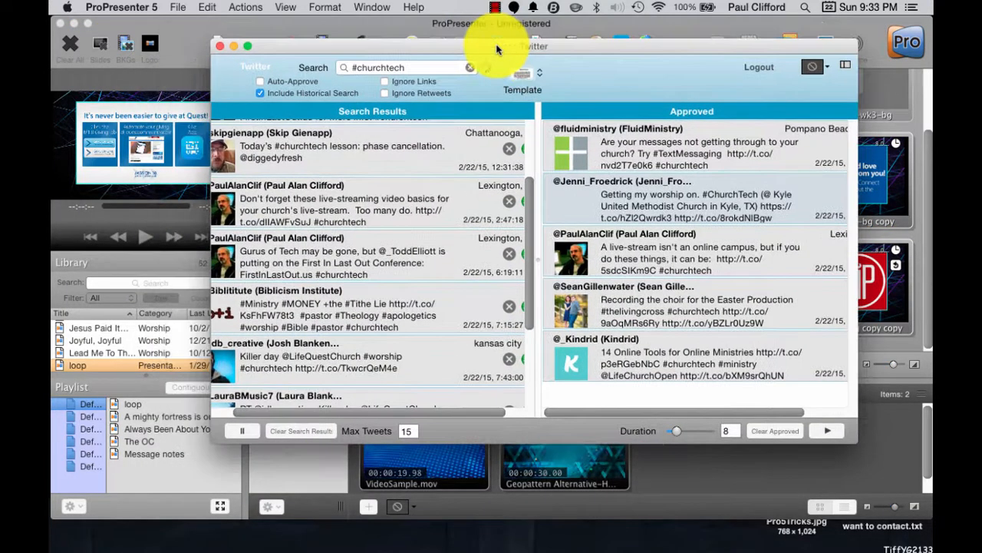